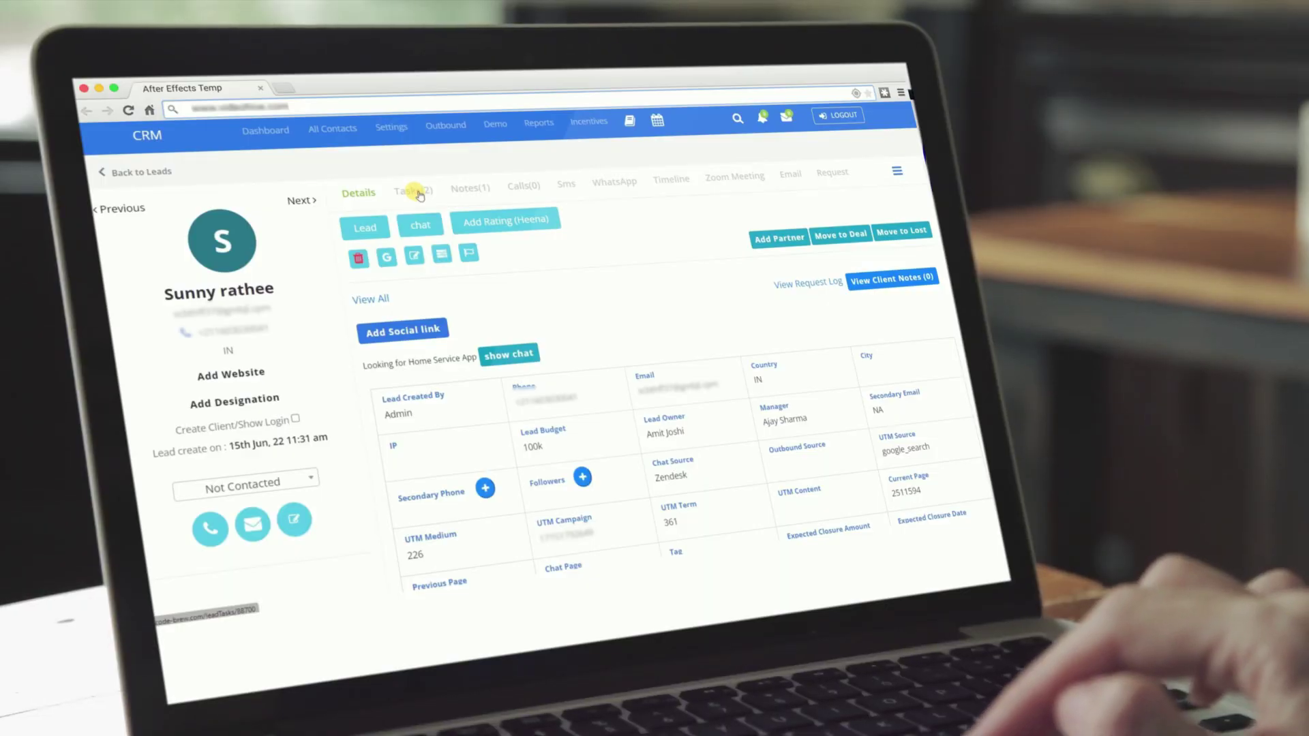
Open the Tasks(2) tab on the lead's detail page.
click(417, 192)
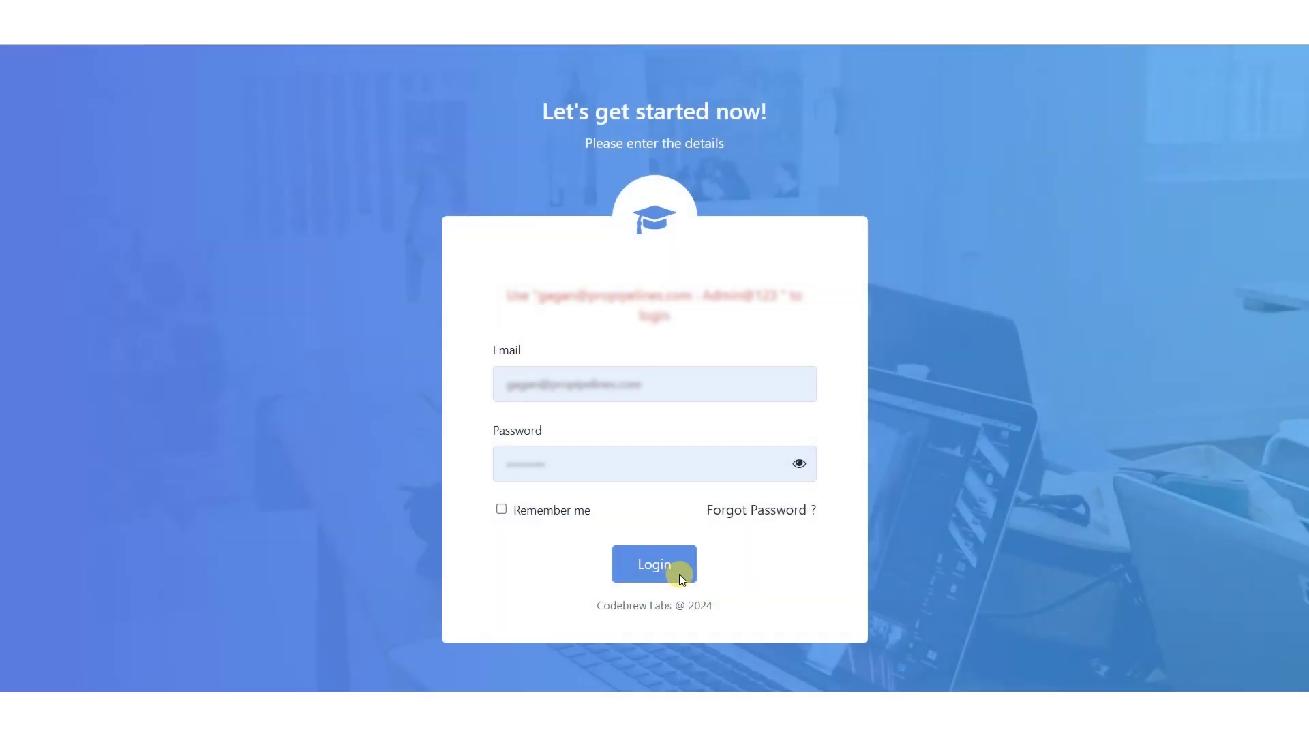
Log in to reach the Leads board: 3932 Not Contacted, 5705 Attempted, 2762 Established.
click(680, 578)
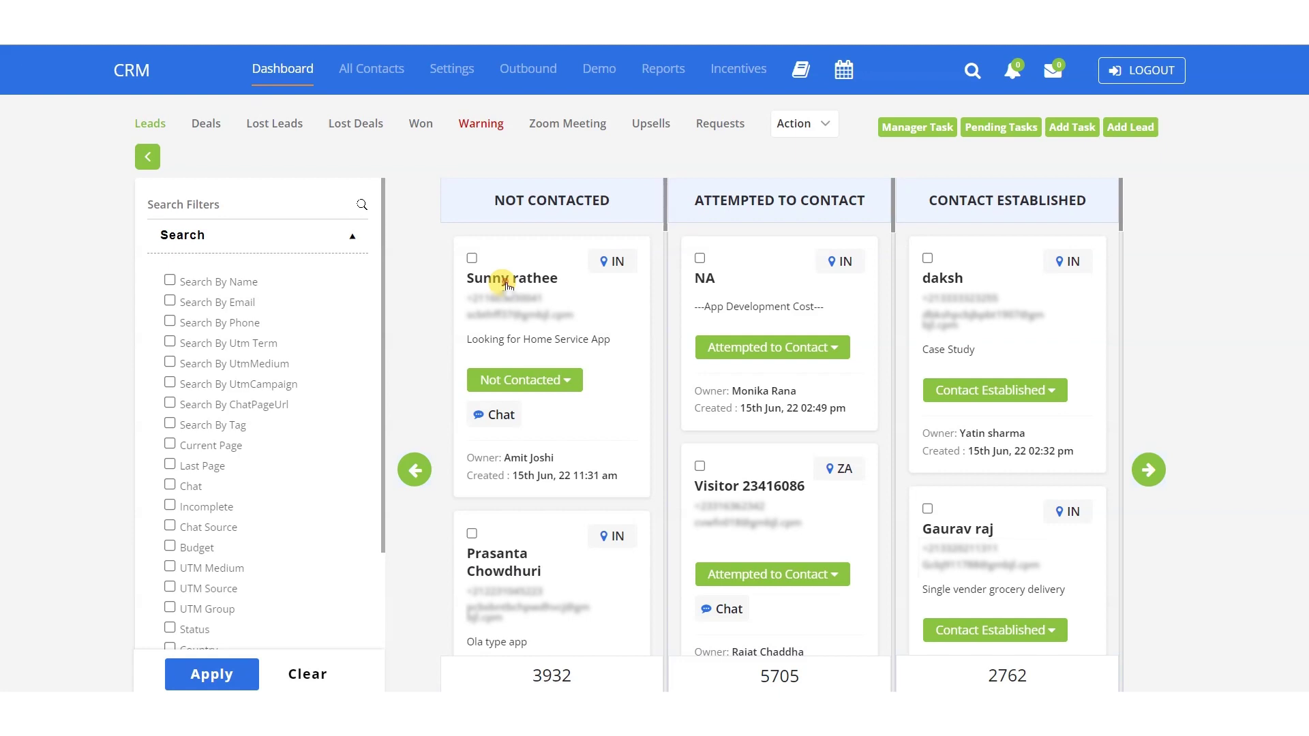
Open the first Not Contacted lead and scroll through its budget, owner and campaign details.
click(506, 283)
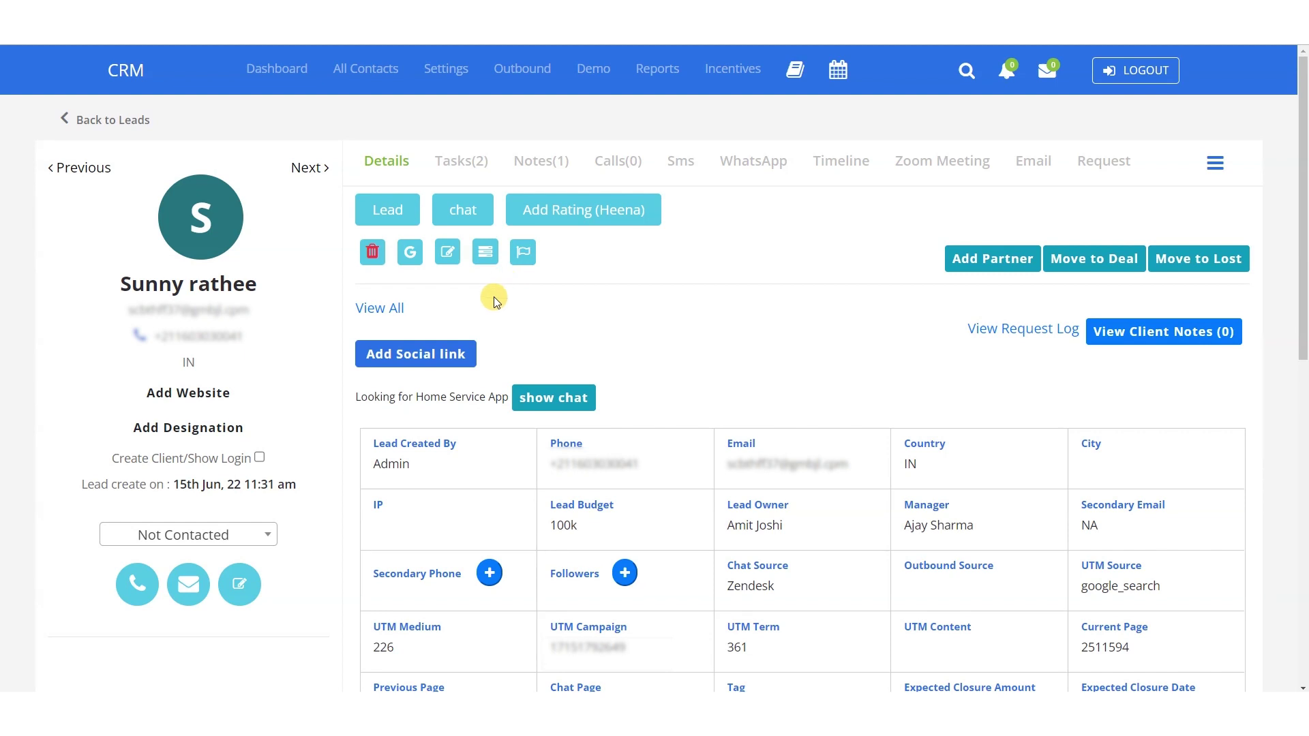
scroll(816, 423, down, 2)
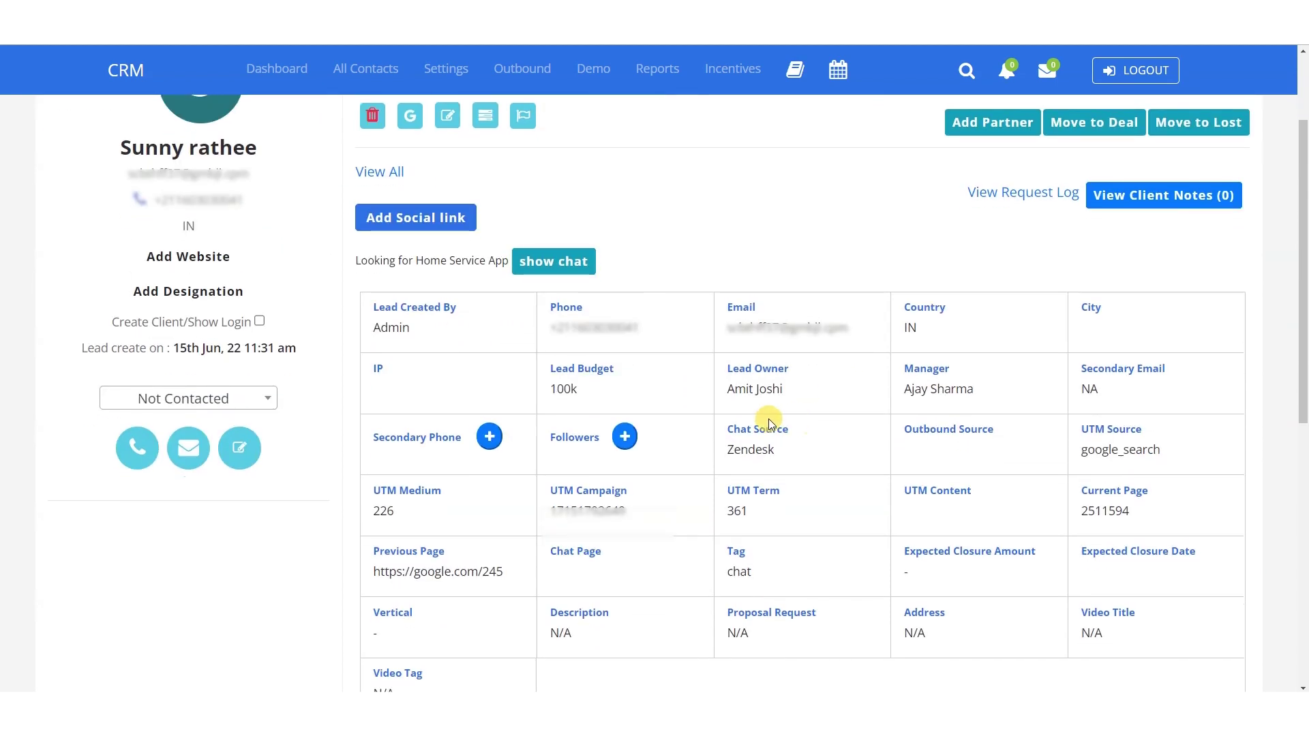
scroll(768, 419, up, 2)
scroll(802, 465, down, 1)
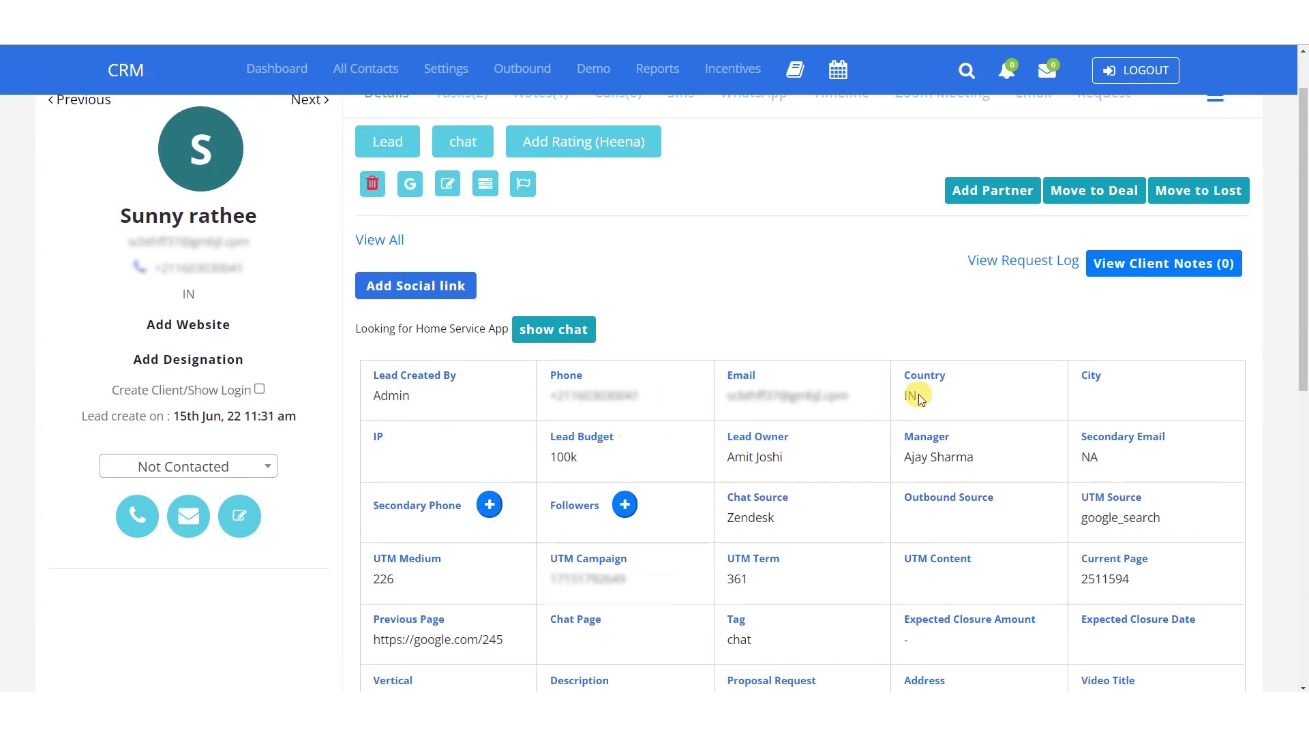
scroll(882, 497, down, 2)
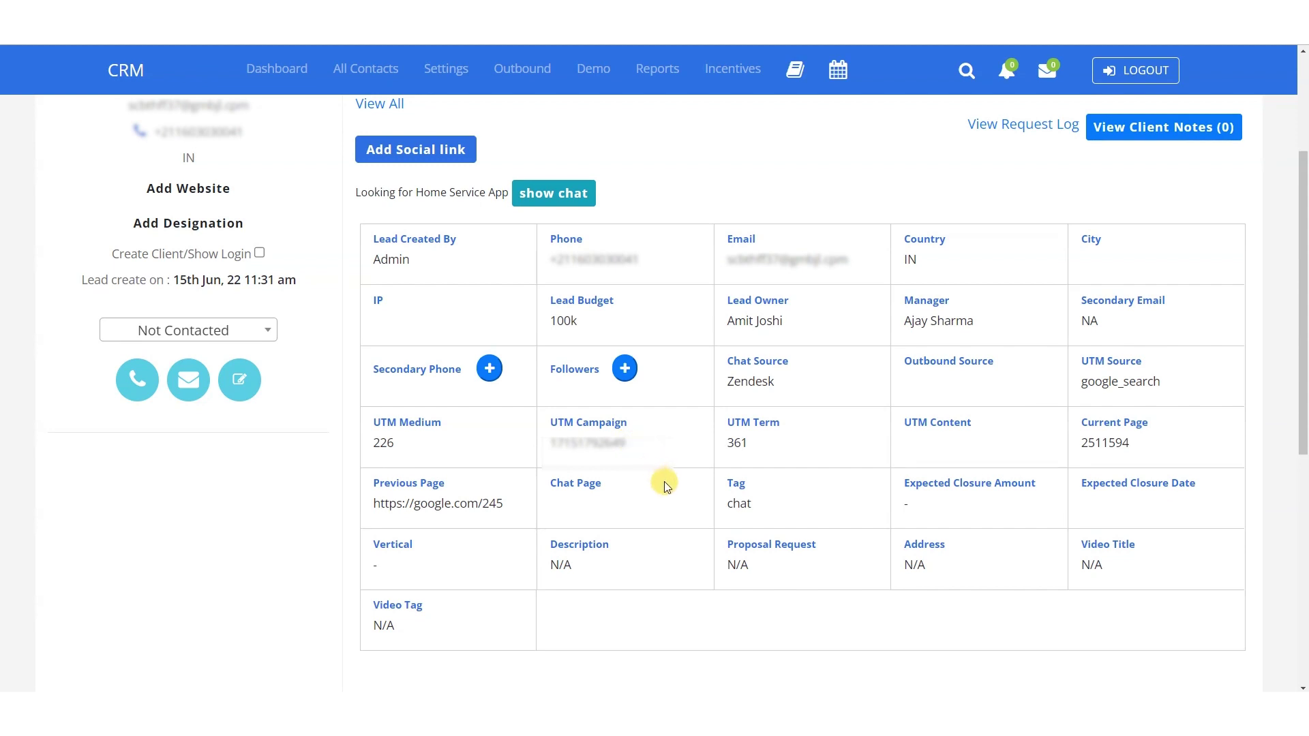
scroll(730, 371, up, 1)
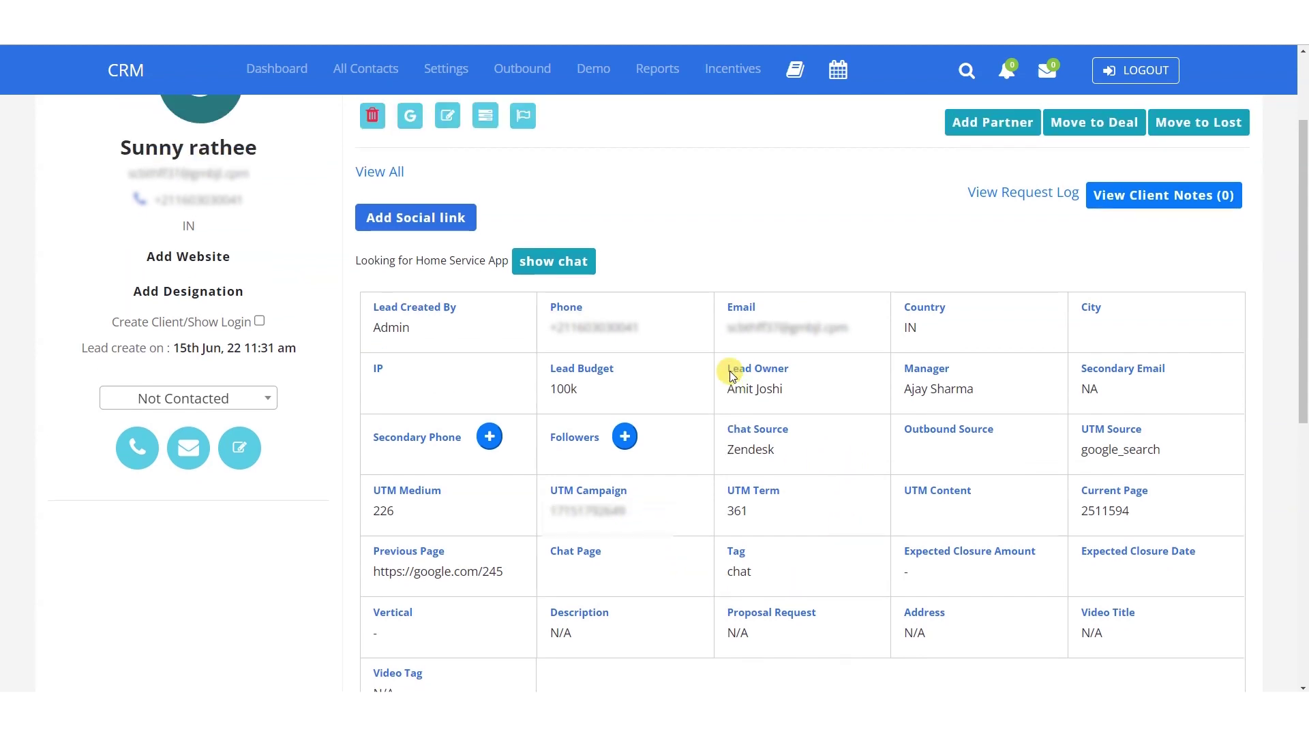
scroll(730, 372, up, 1)
scroll(718, 368, up, 1)
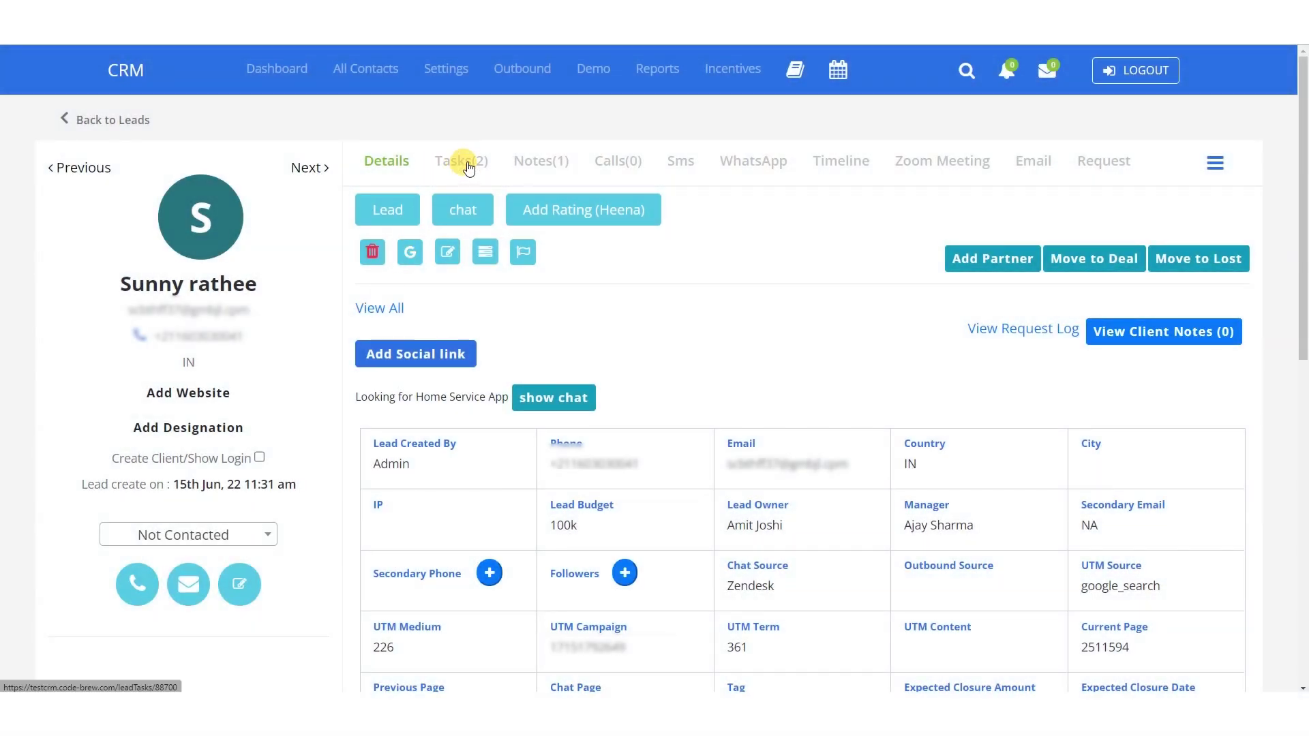
View the lead's two pending call tasks and dismiss the Add Task form unsaved.
click(468, 166)
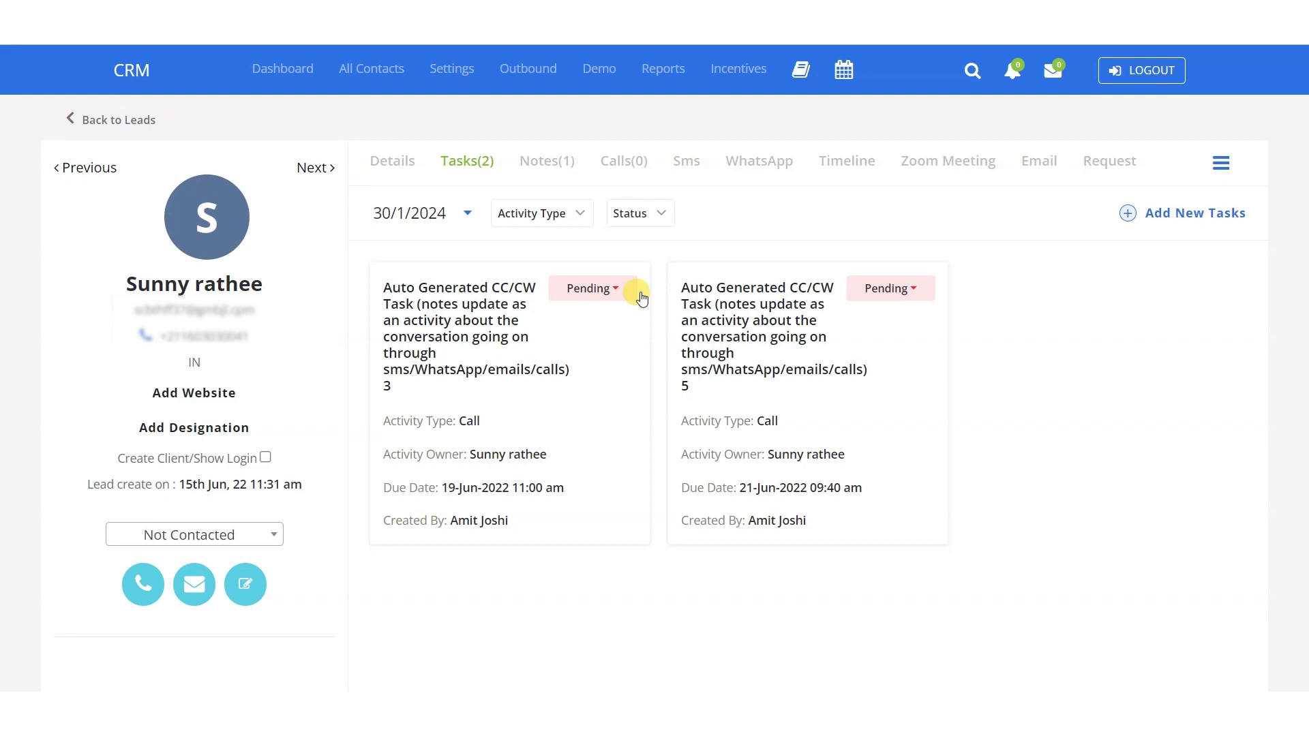
click(1127, 213)
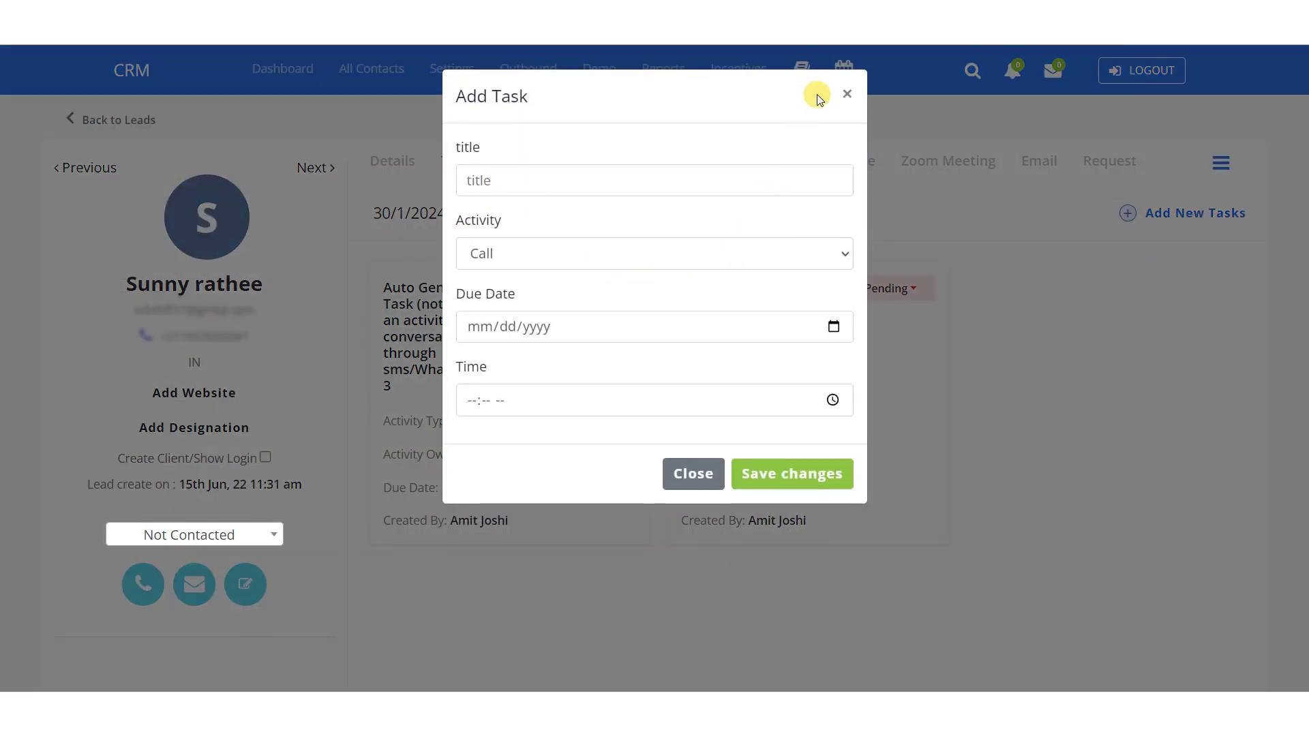
click(847, 94)
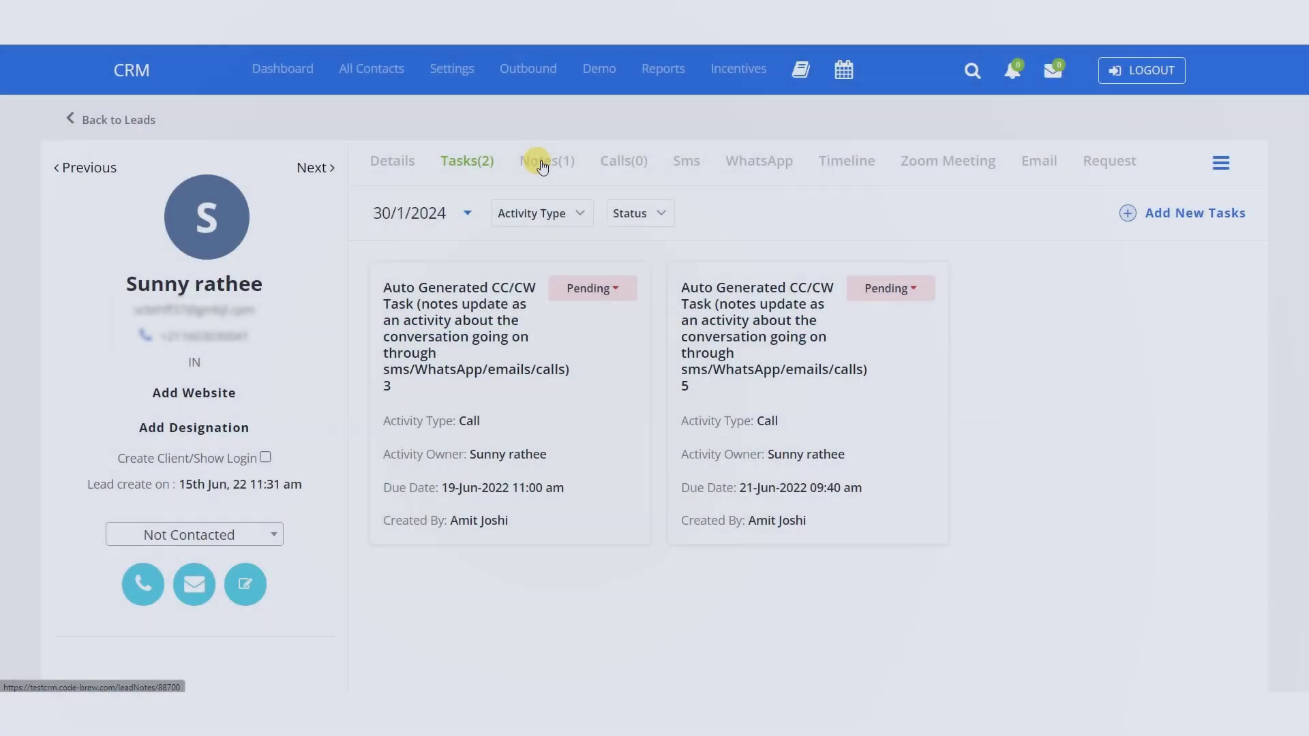
Browse the Notes, Calls, Sms and WhatsApp tabs, ending on the lead's Timeline.
click(542, 166)
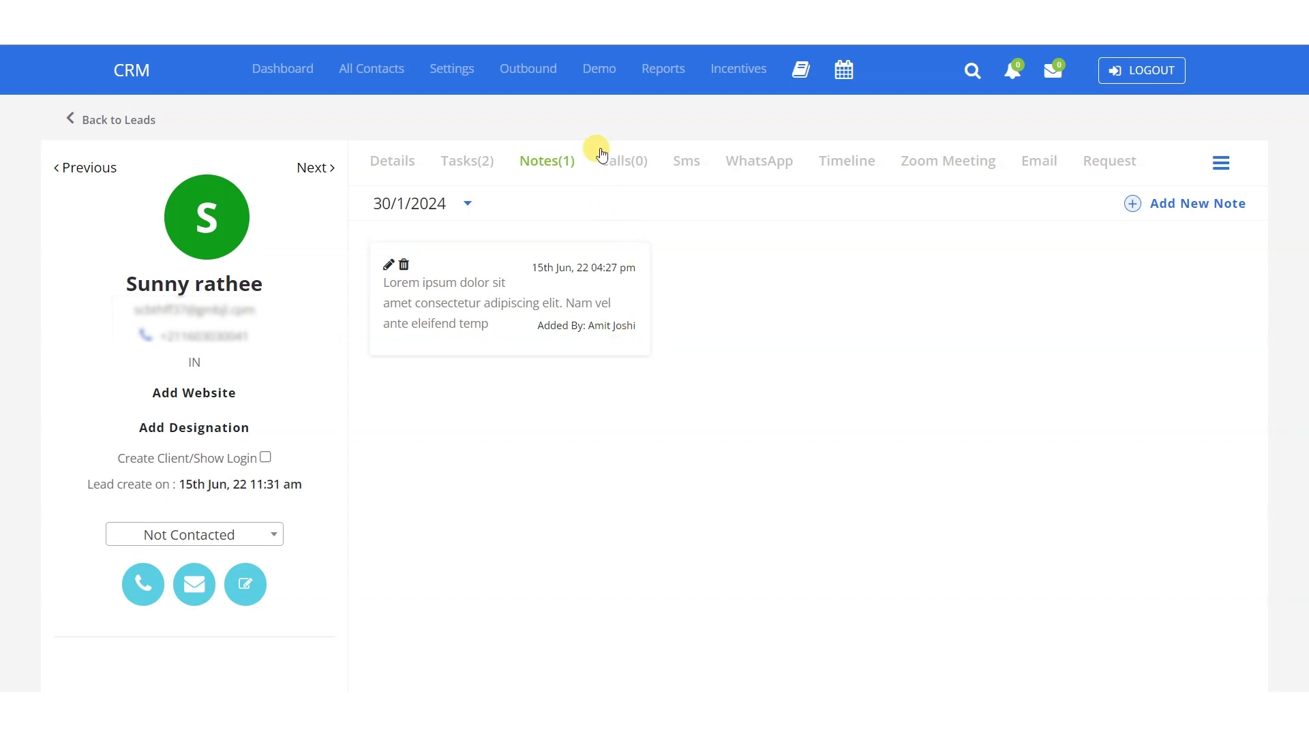
click(623, 174)
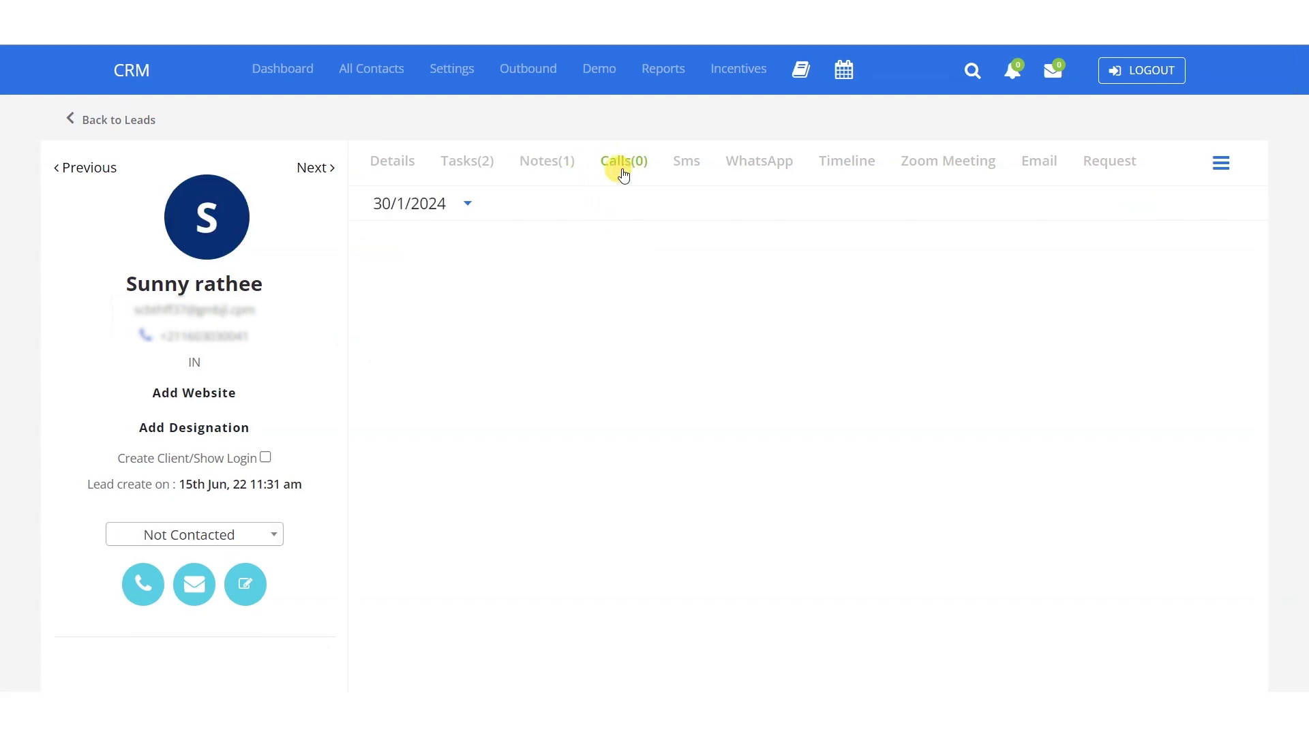
click(681, 172)
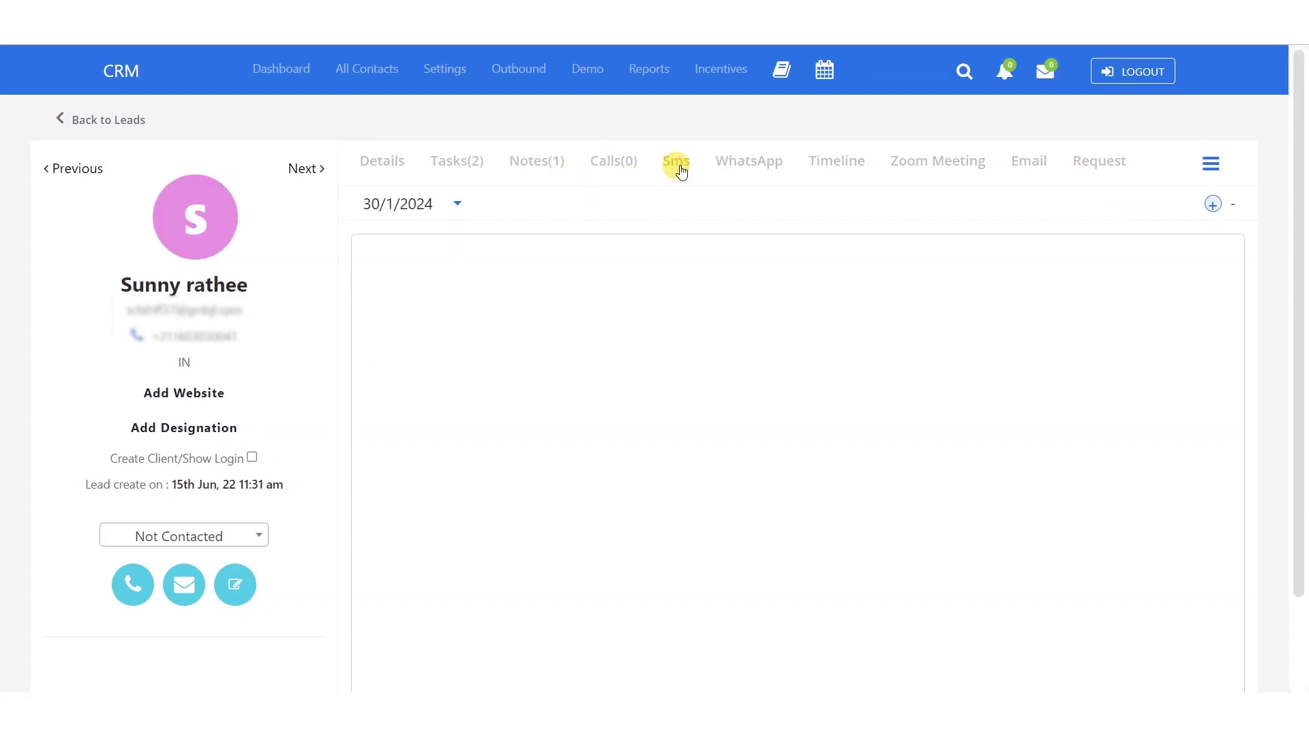
click(765, 166)
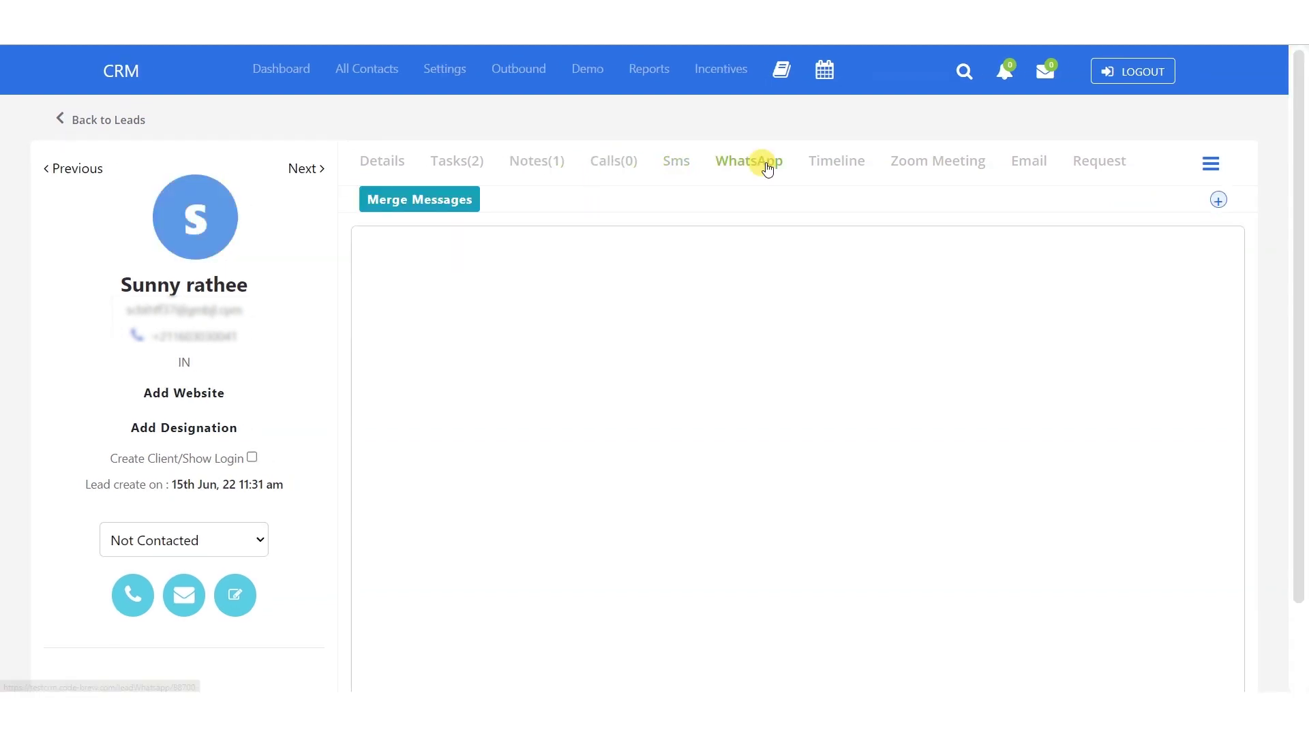
click(838, 167)
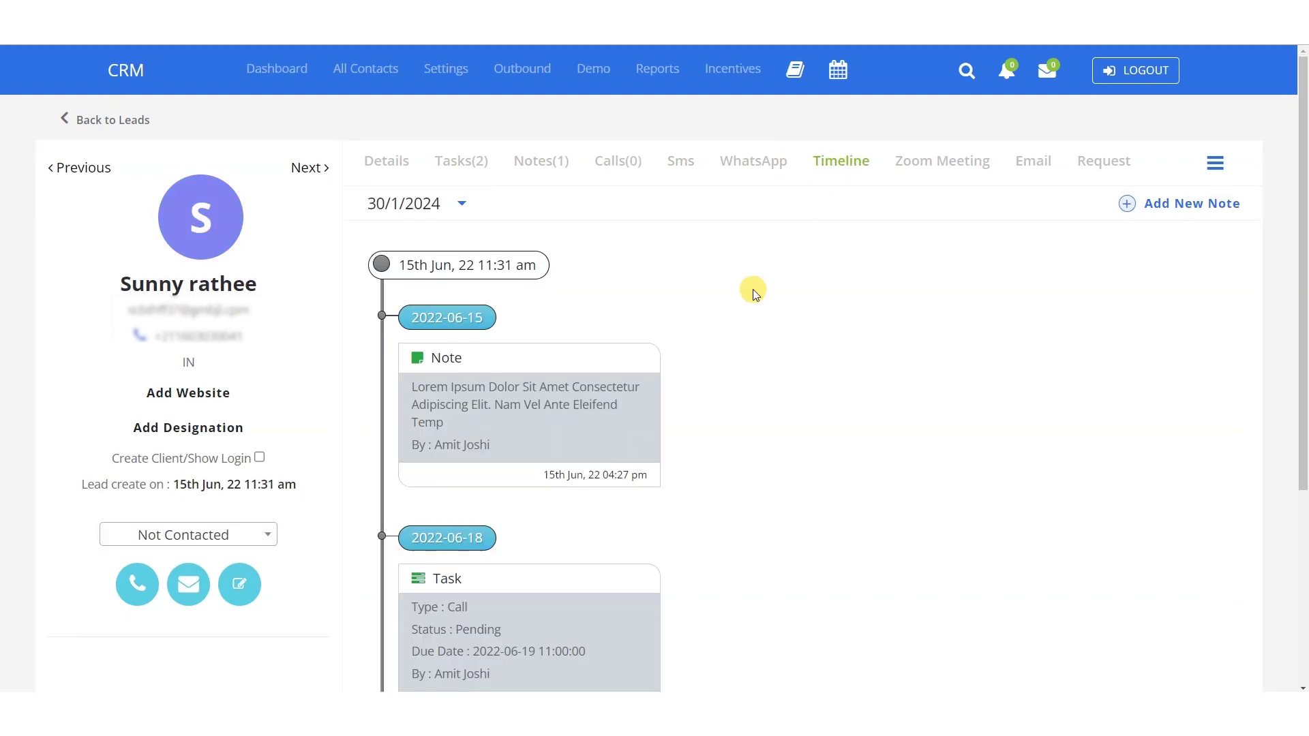
scroll(739, 327, down, 5)
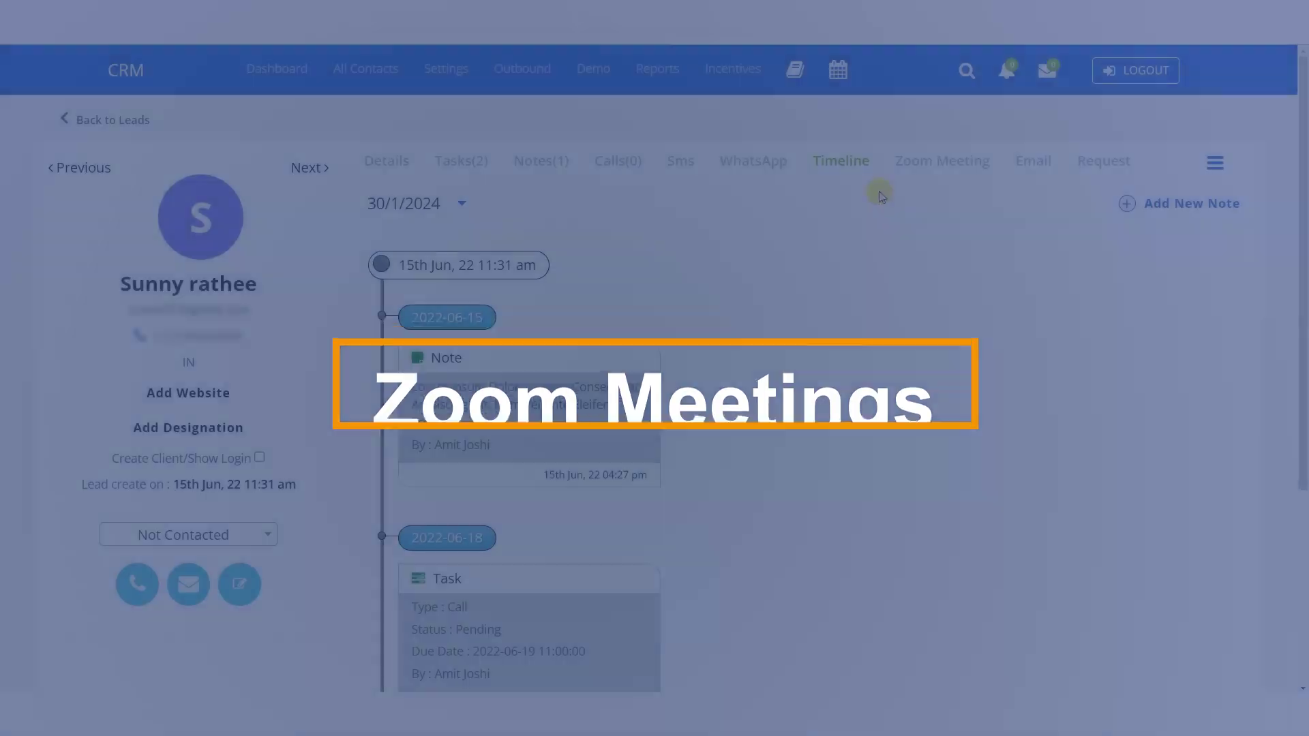
Show the lead's Zoom Meeting list, which has no meeting records.
click(908, 171)
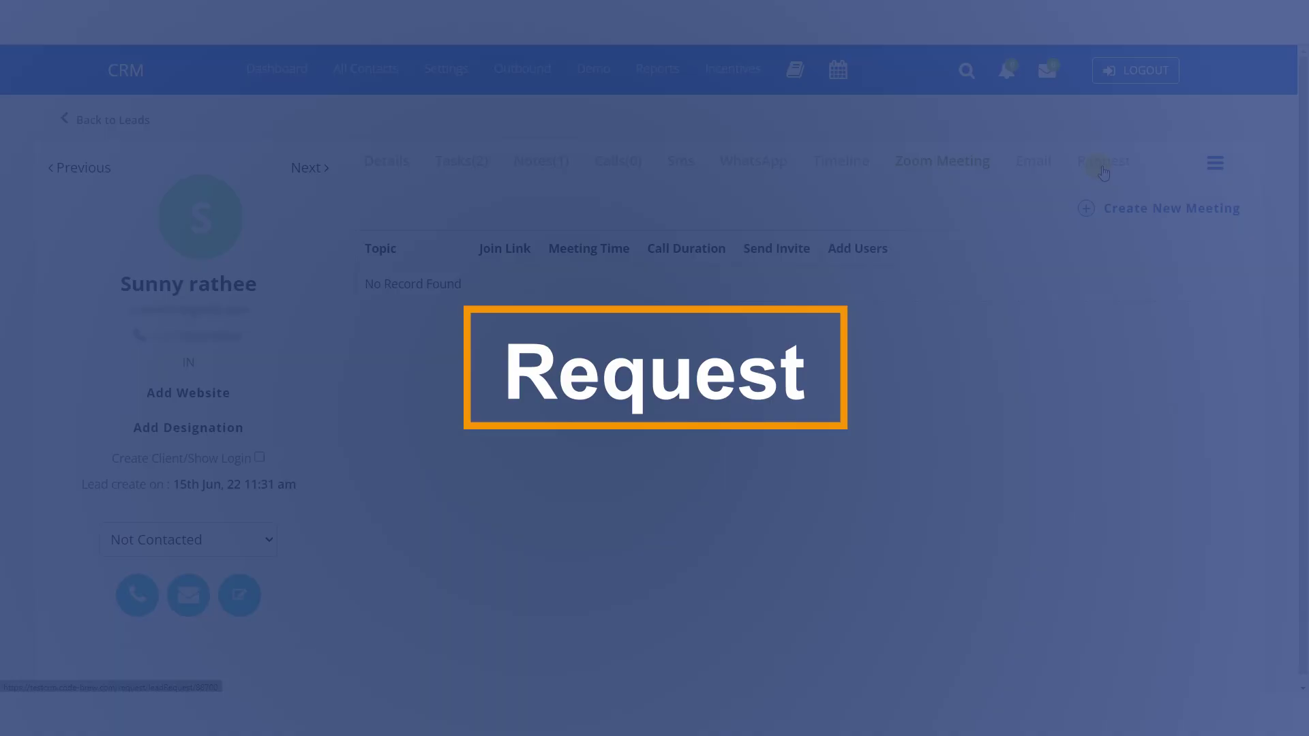
Check the lead's empty Request tab, then return to All Contacts (81280 contacts).
click(1102, 169)
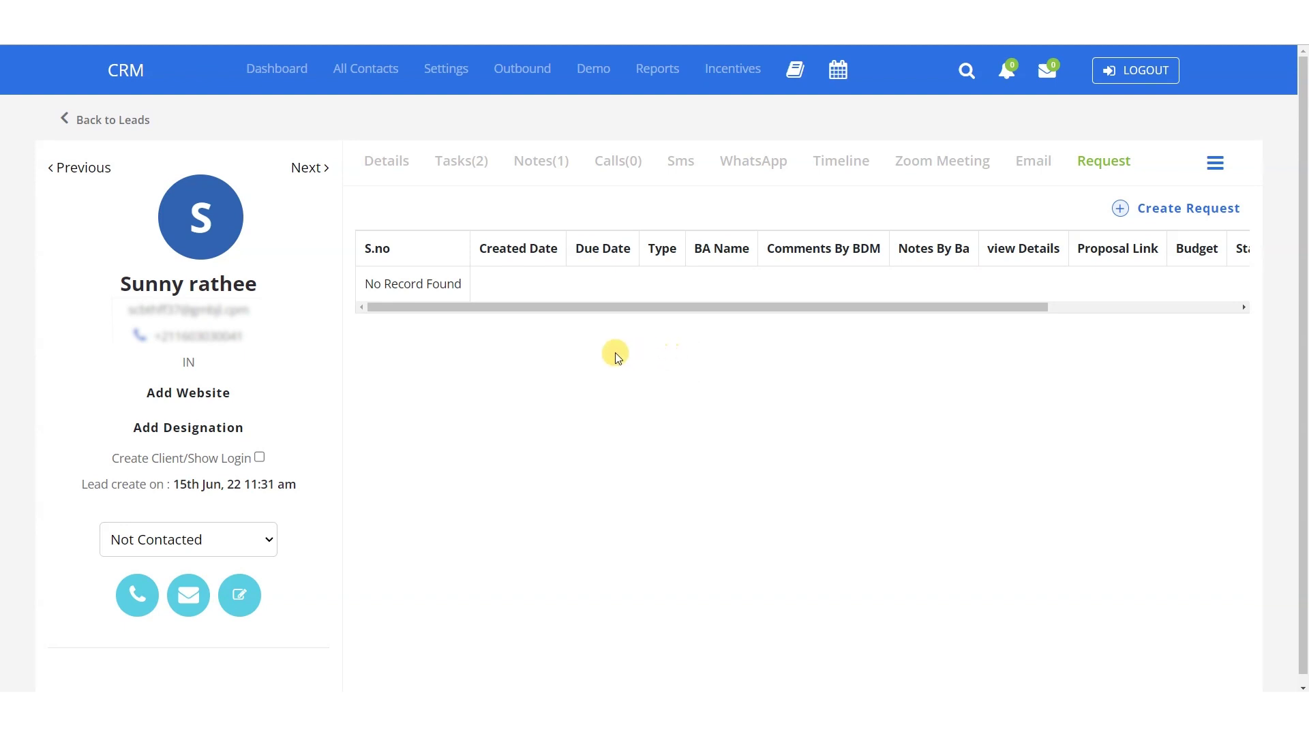
click(378, 71)
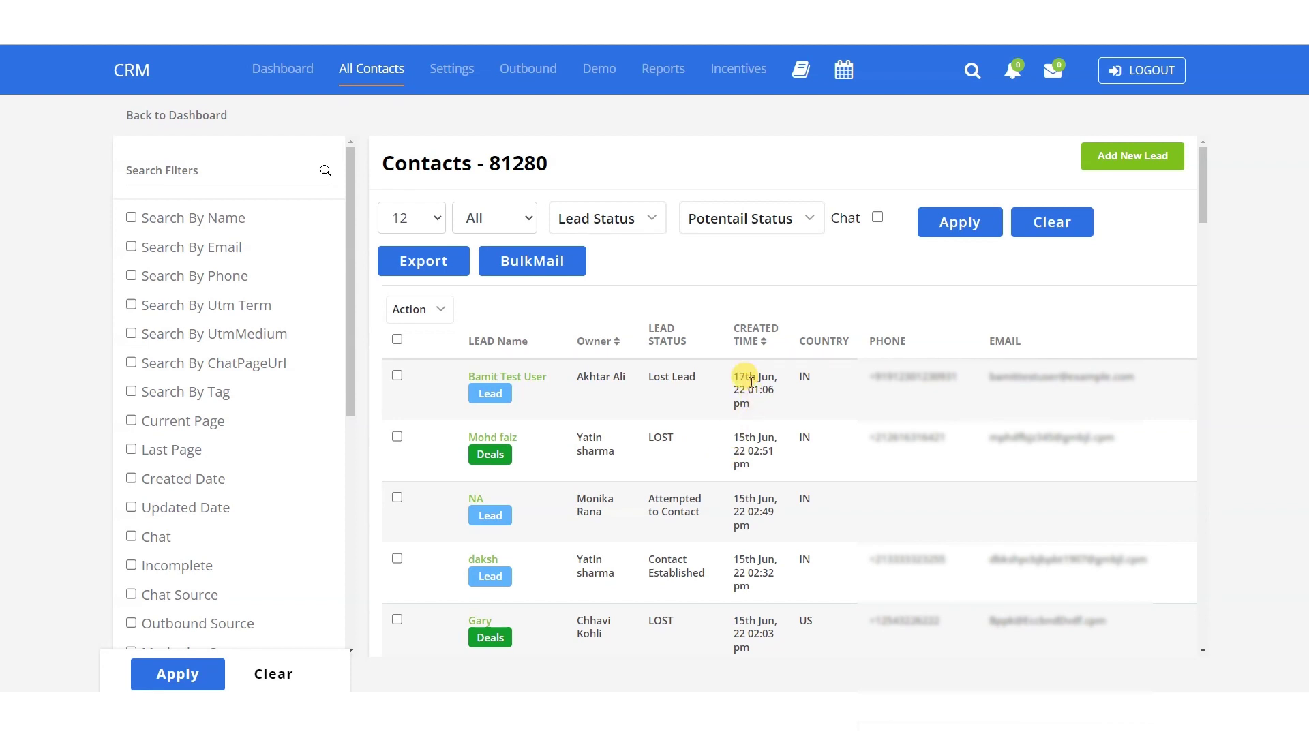
scroll(838, 513, down, 2)
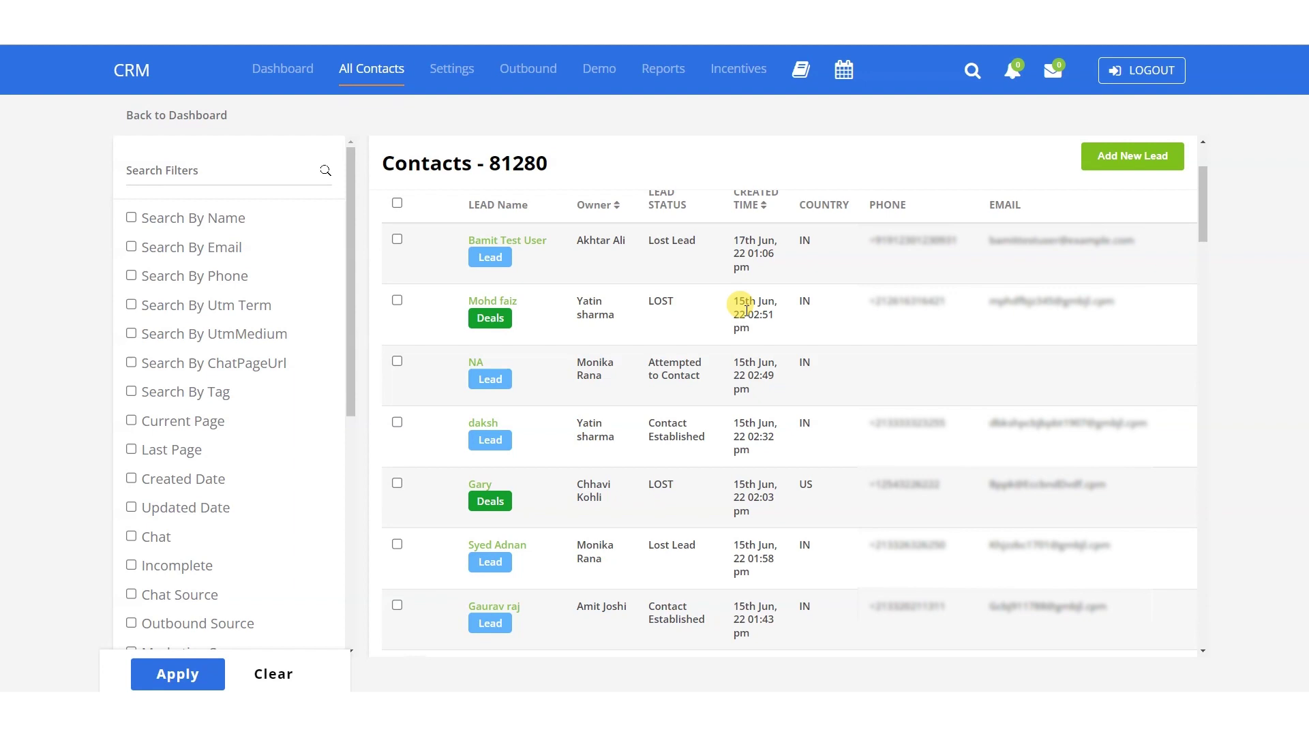
scroll(675, 346, up, 2)
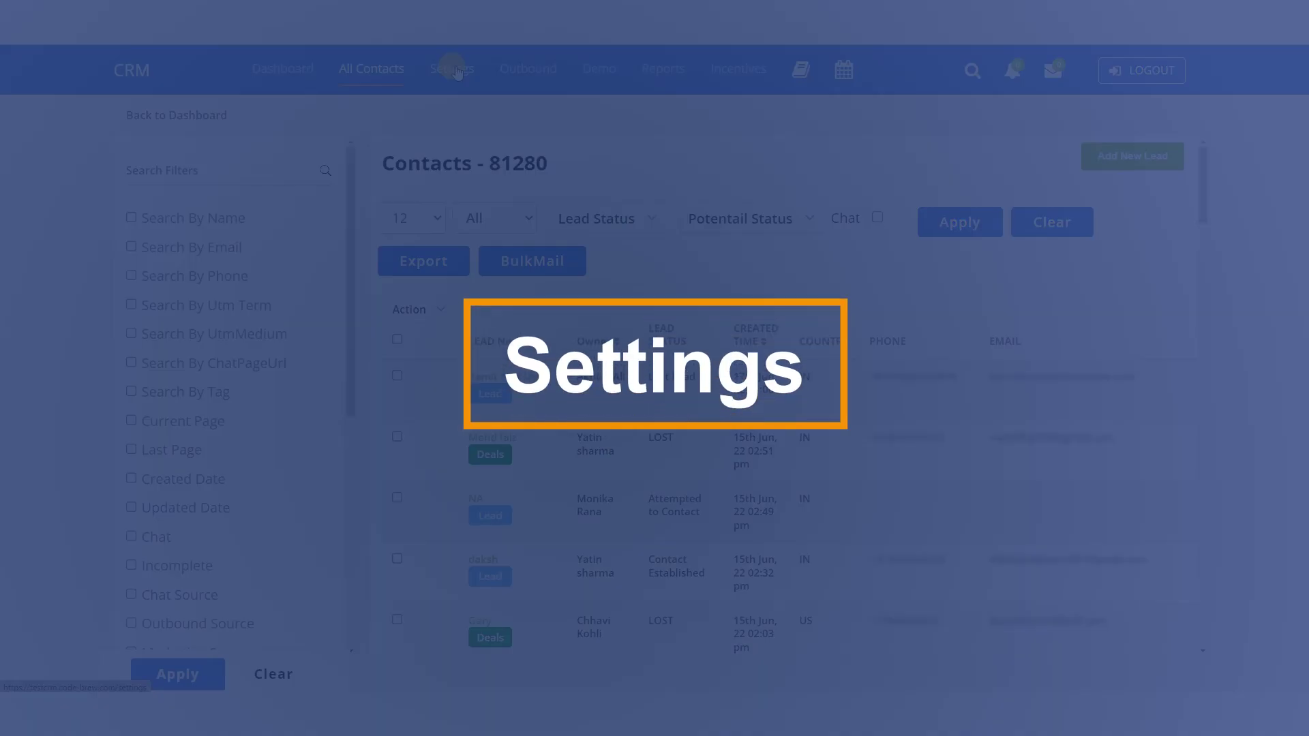
Open Settings, review Access Role Permission, then expand the Marketing Analysis and HR groups.
click(453, 70)
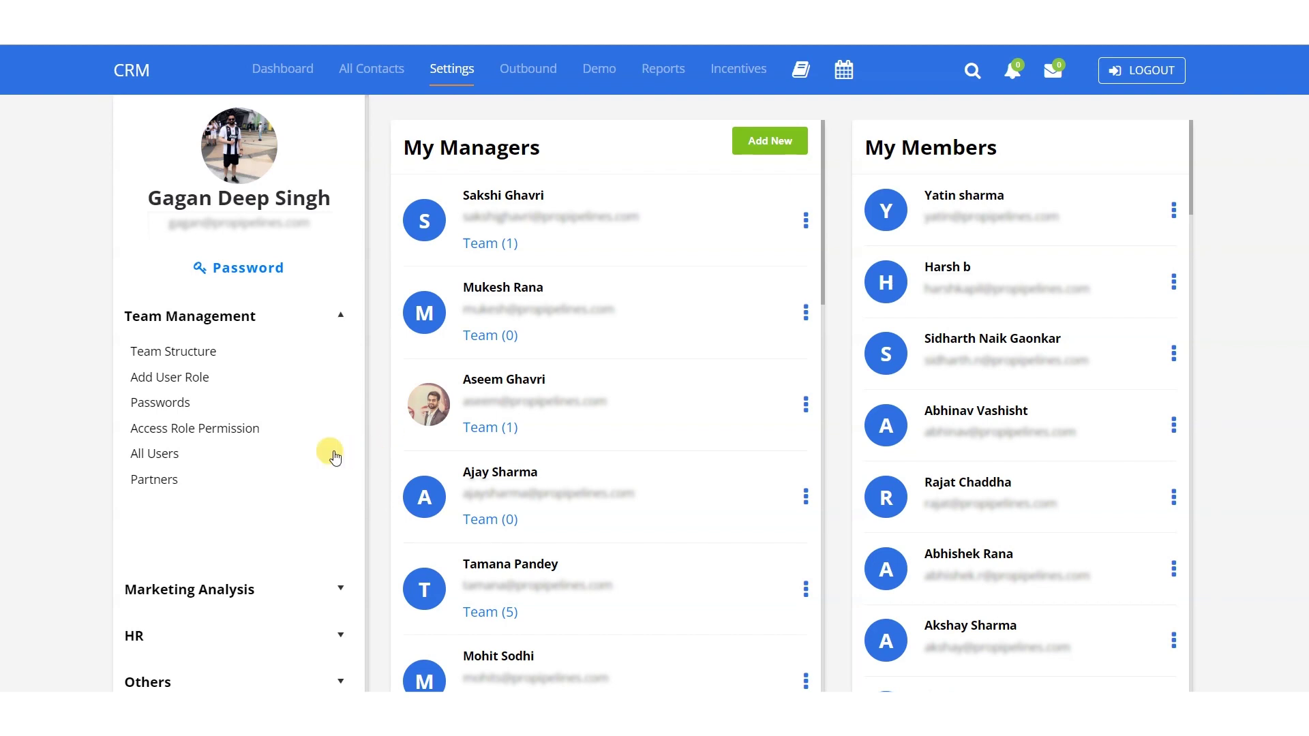
click(229, 438)
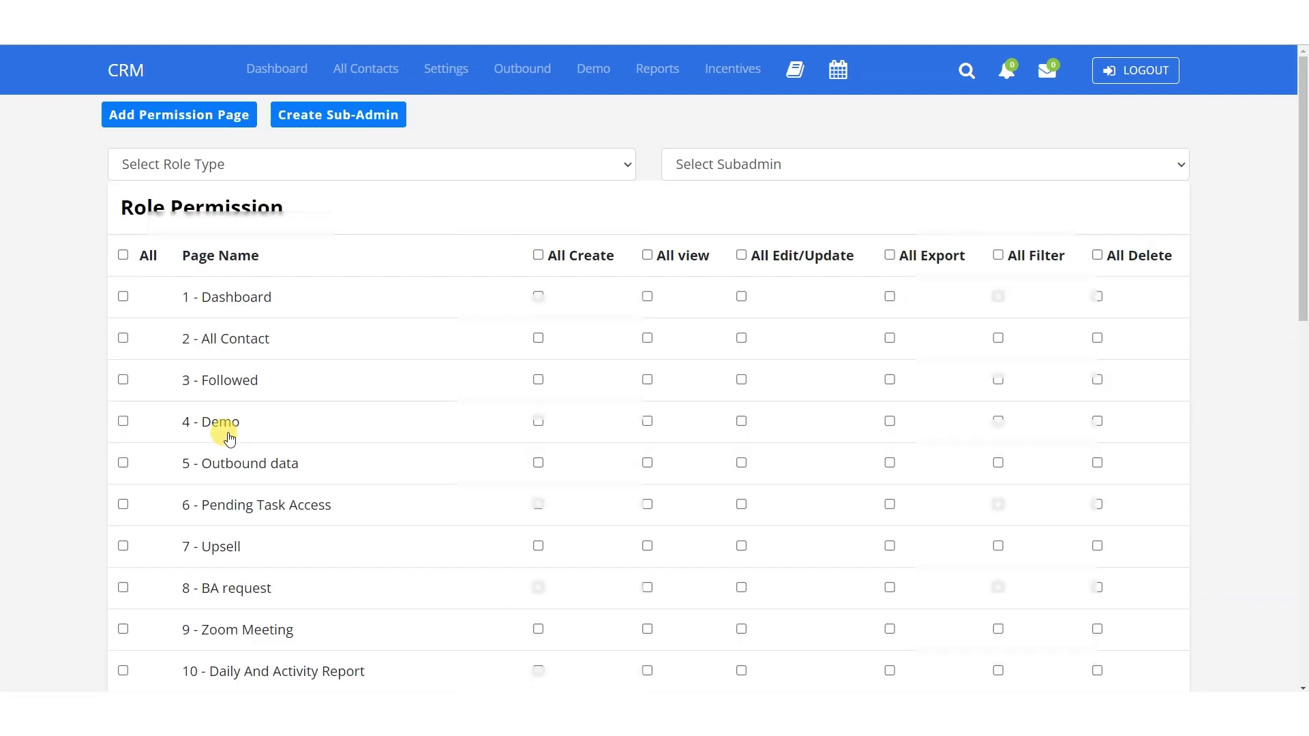
scroll(677, 545, down, 1)
scroll(676, 542, down, 2)
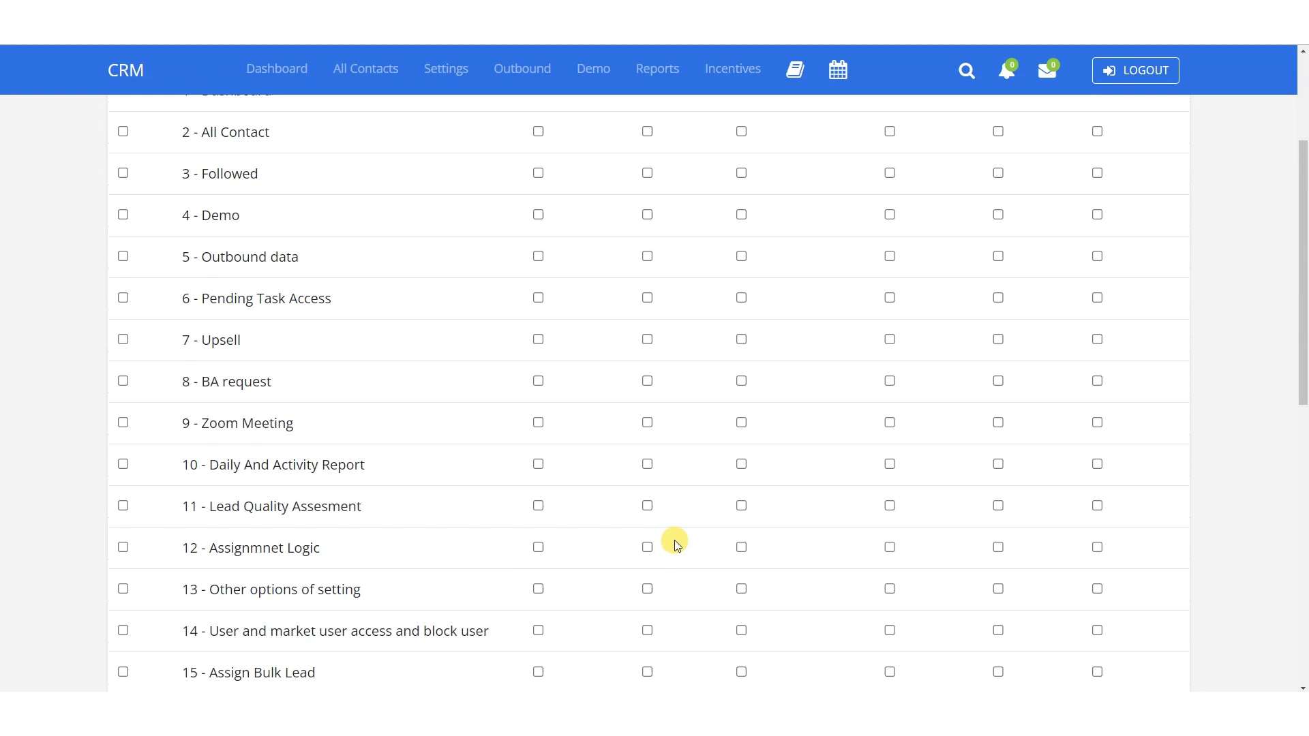
scroll(676, 542, up, 3)
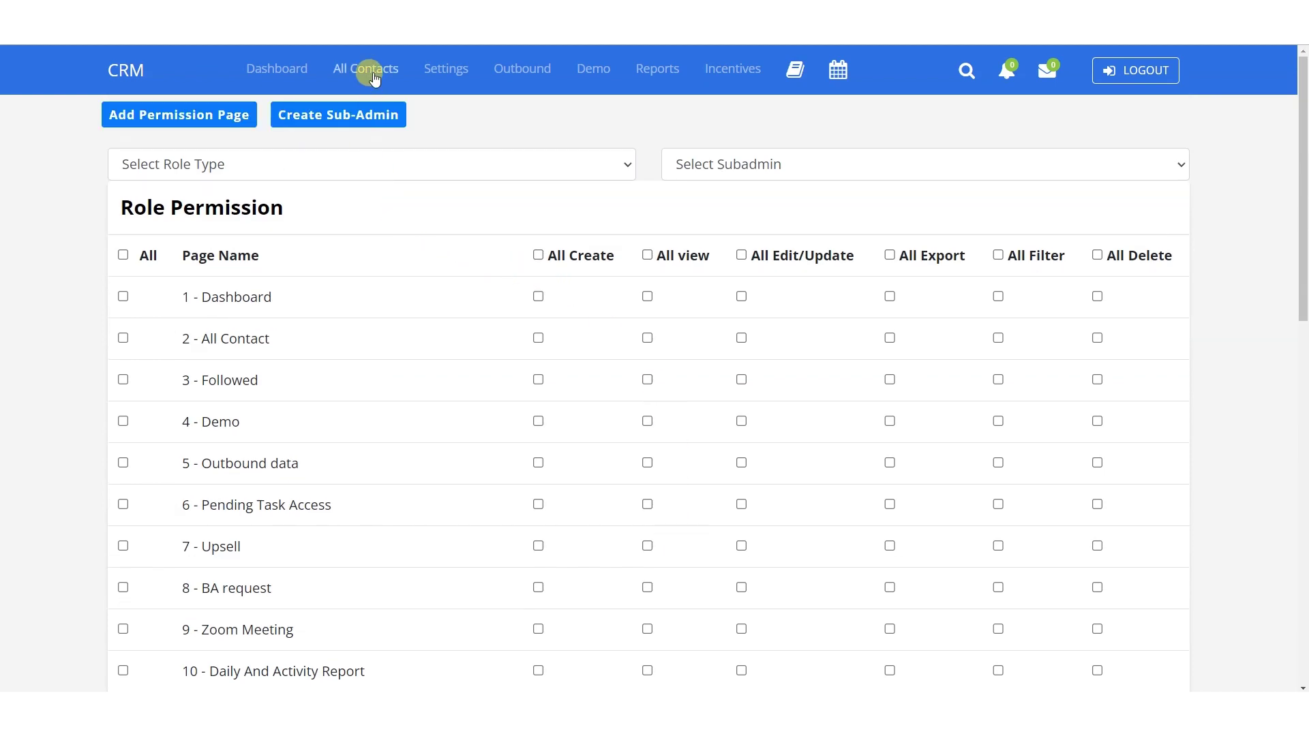
key(alt+Left)
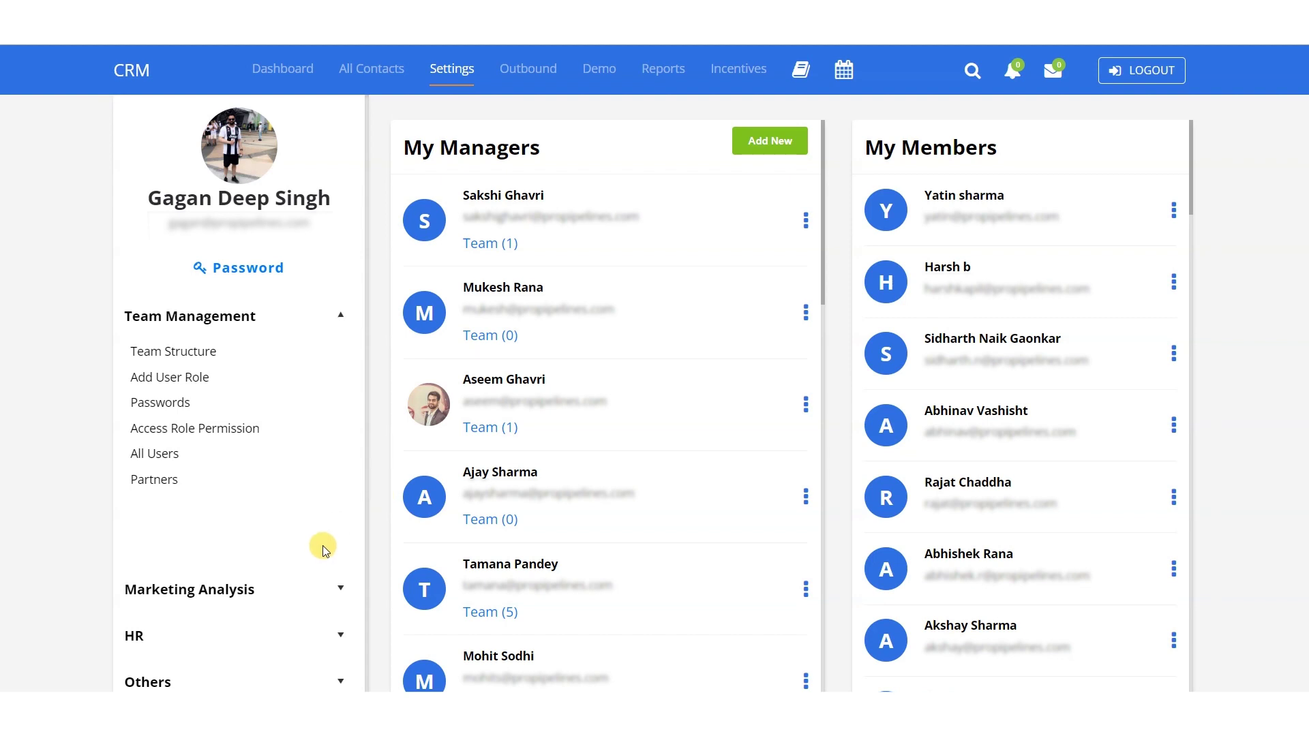
click(341, 590)
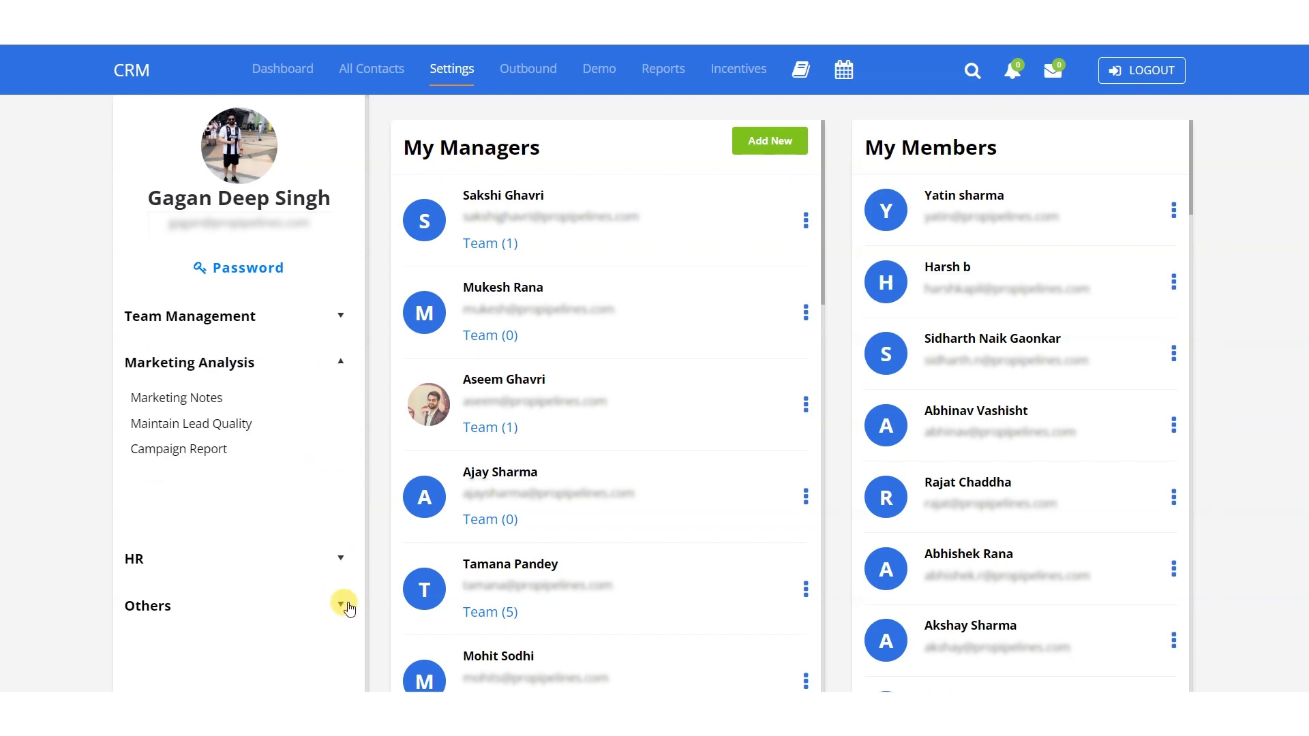
click(339, 556)
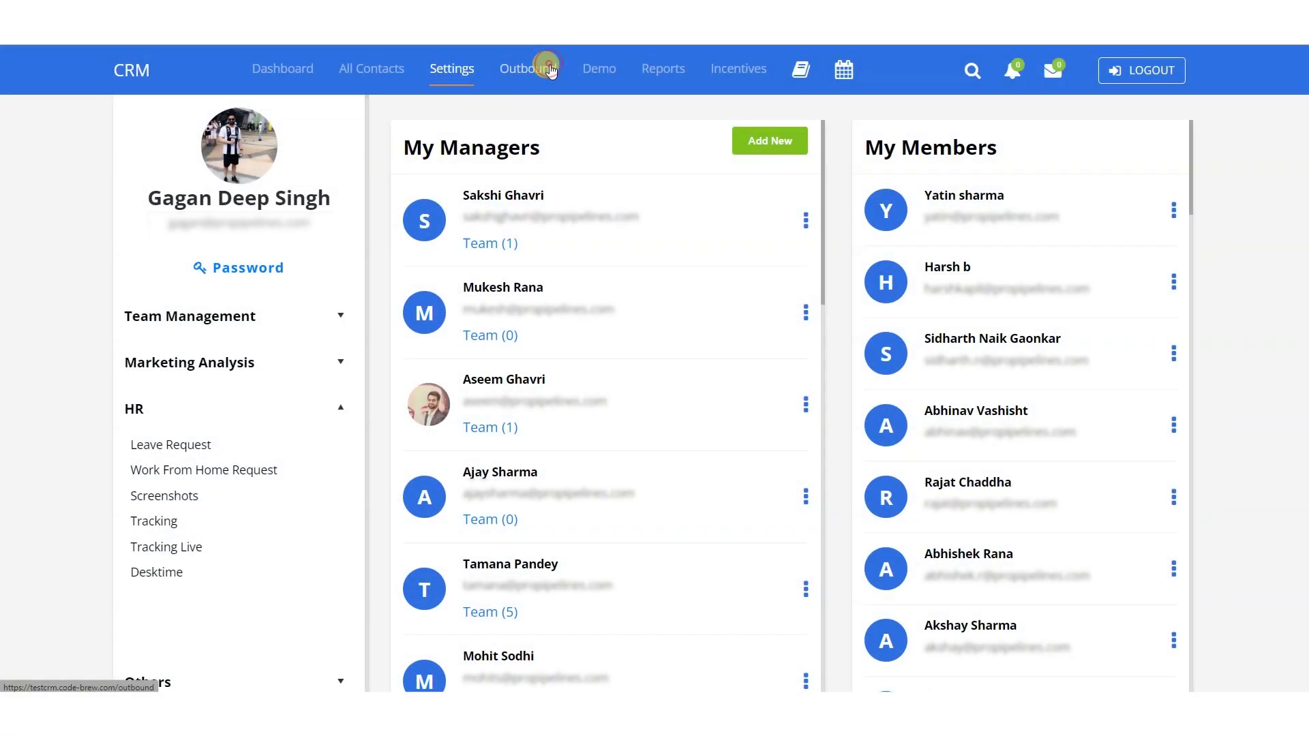
Open the Outbound page listing 100 outbound data records.
click(551, 71)
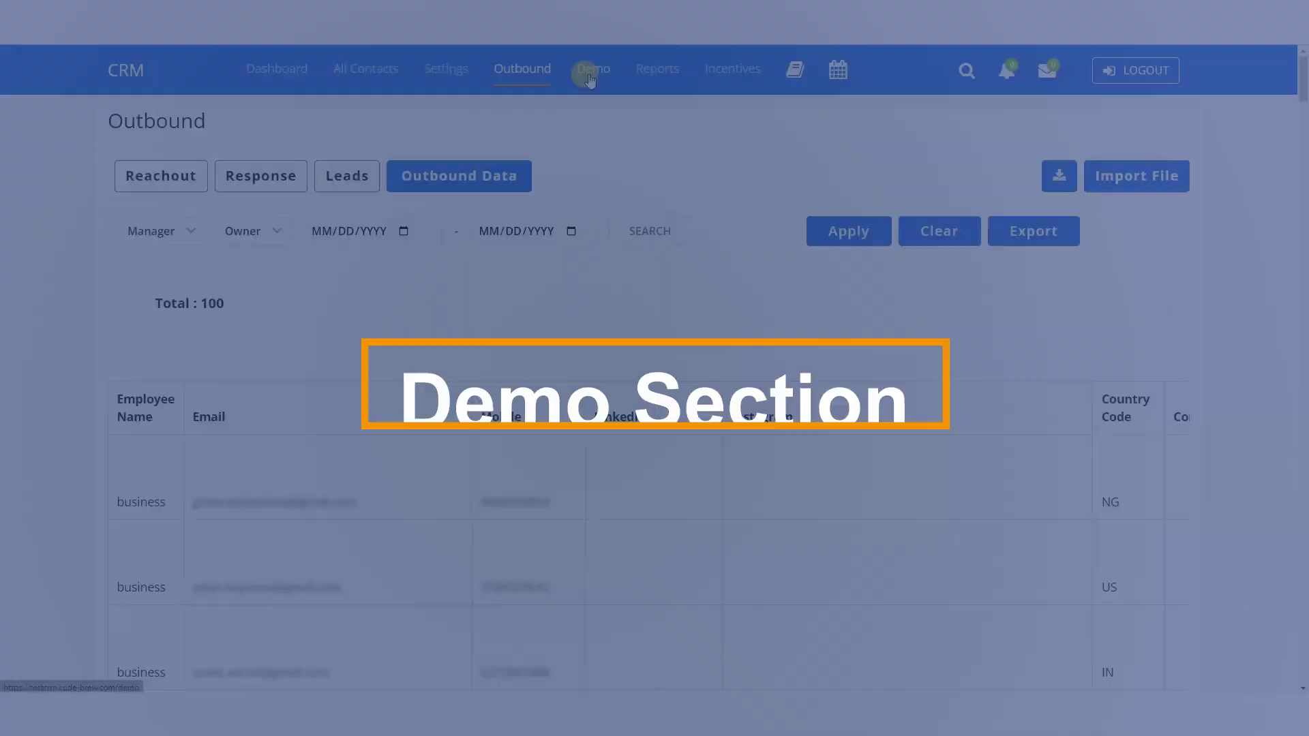
Open the Demo section, which says the Bot requires a Pro upgrade.
click(591, 77)
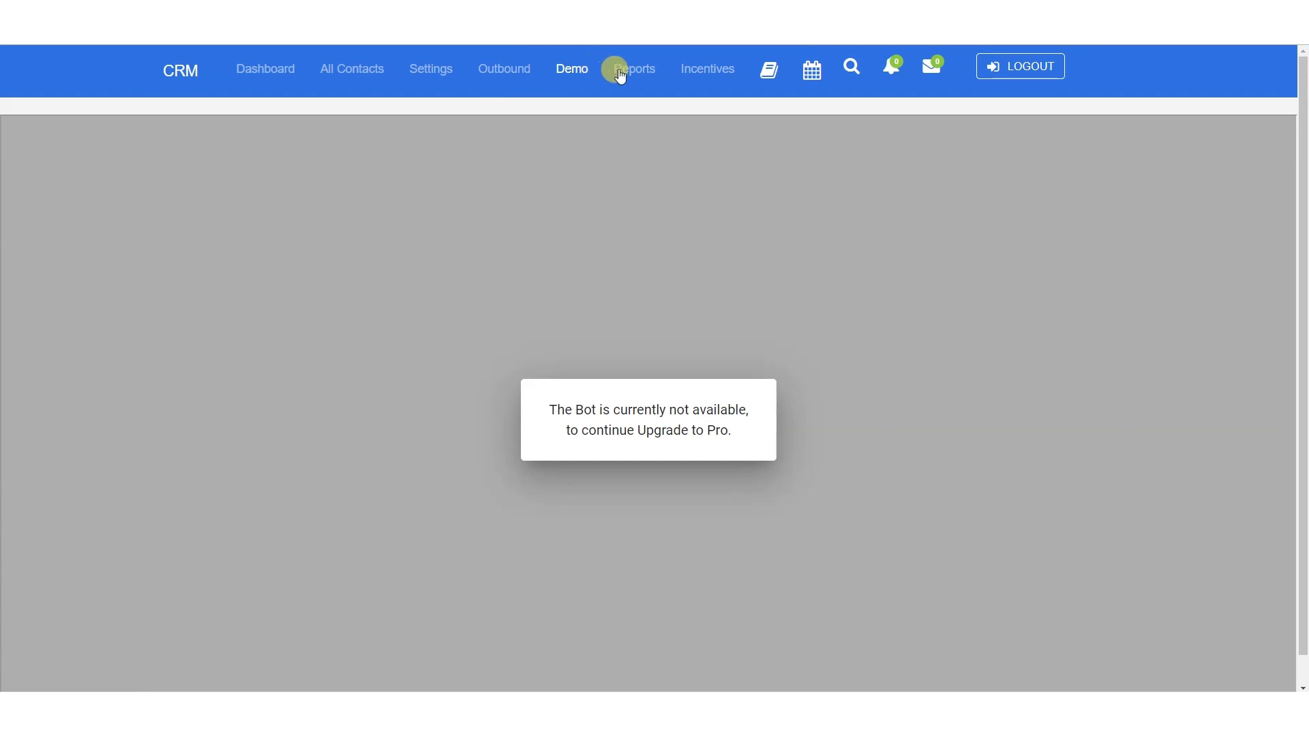
Open the Reports page listing Chat, Warning, Daily, Campaign, Auto, Pipeline and Lead Stage reports.
click(641, 67)
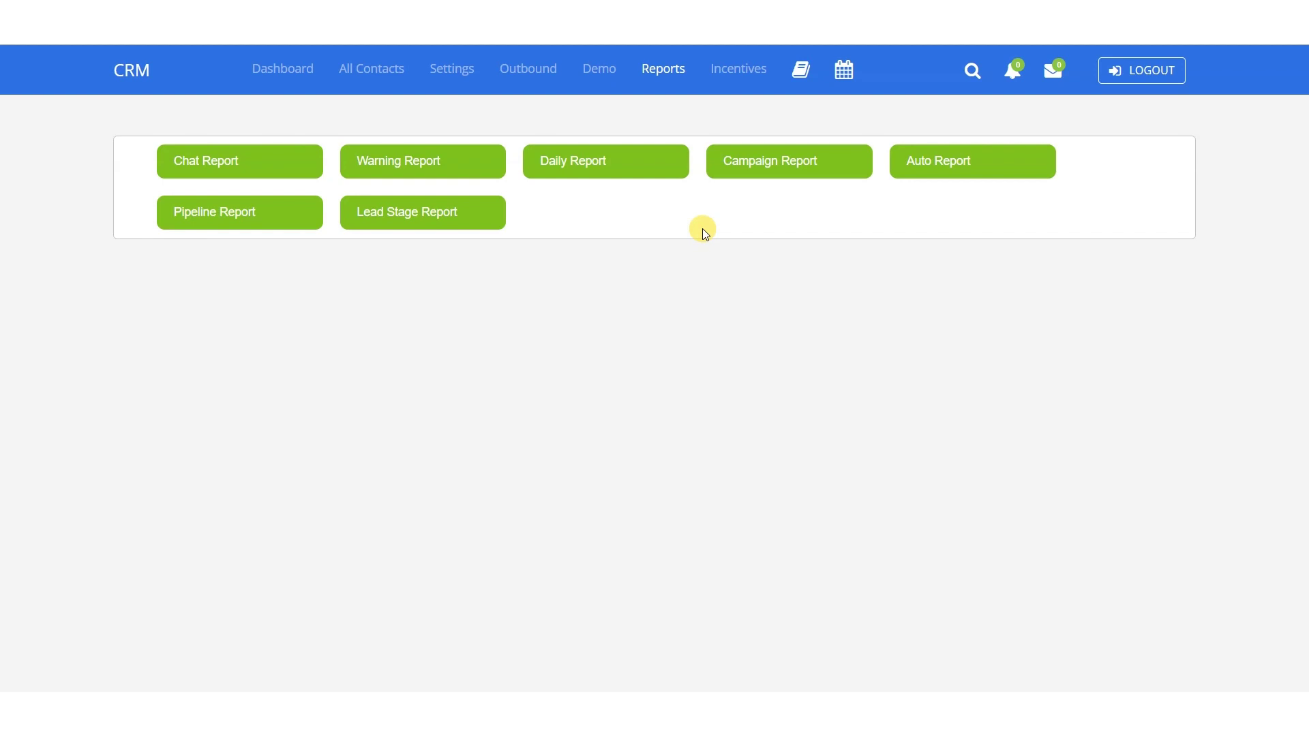
Open the Incentives page to view the empty Incentive Rules list.
click(743, 69)
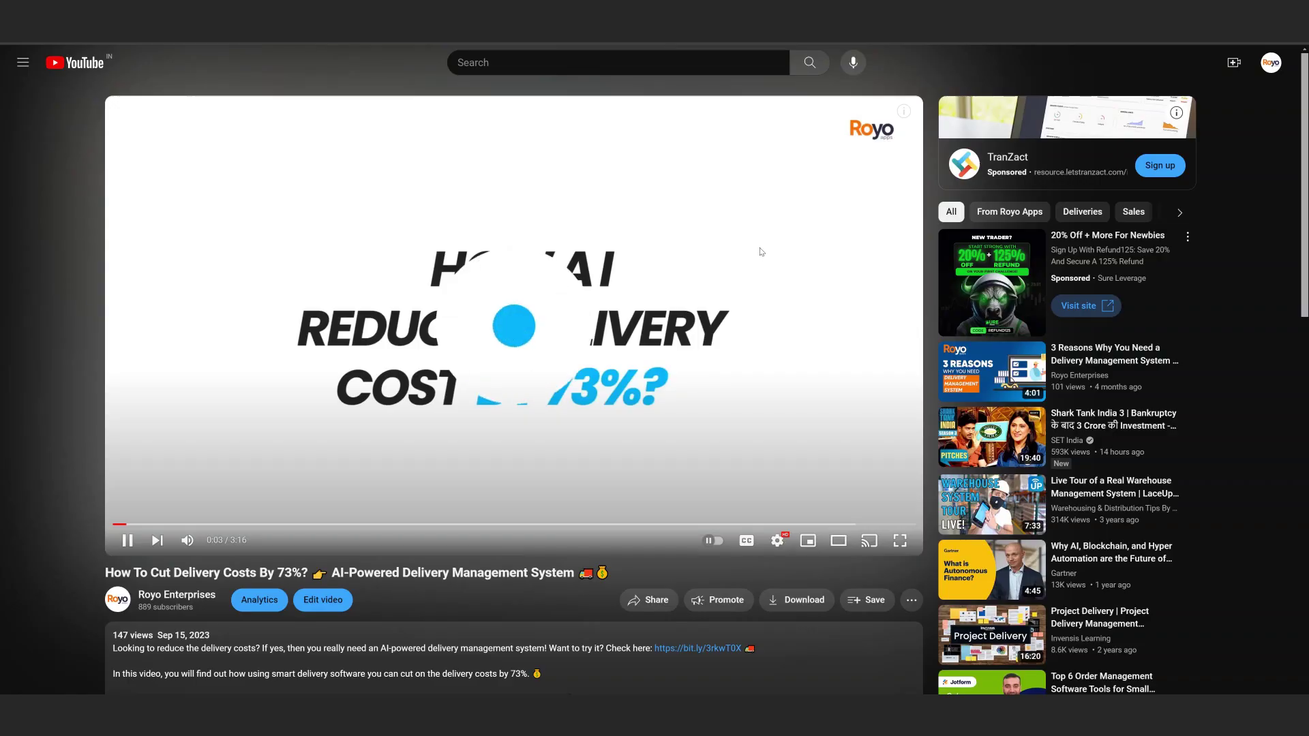
Scroll down to read the description of the 'How To Cut Delivery Costs By 73%?' video.
scroll(761, 252, down, 5)
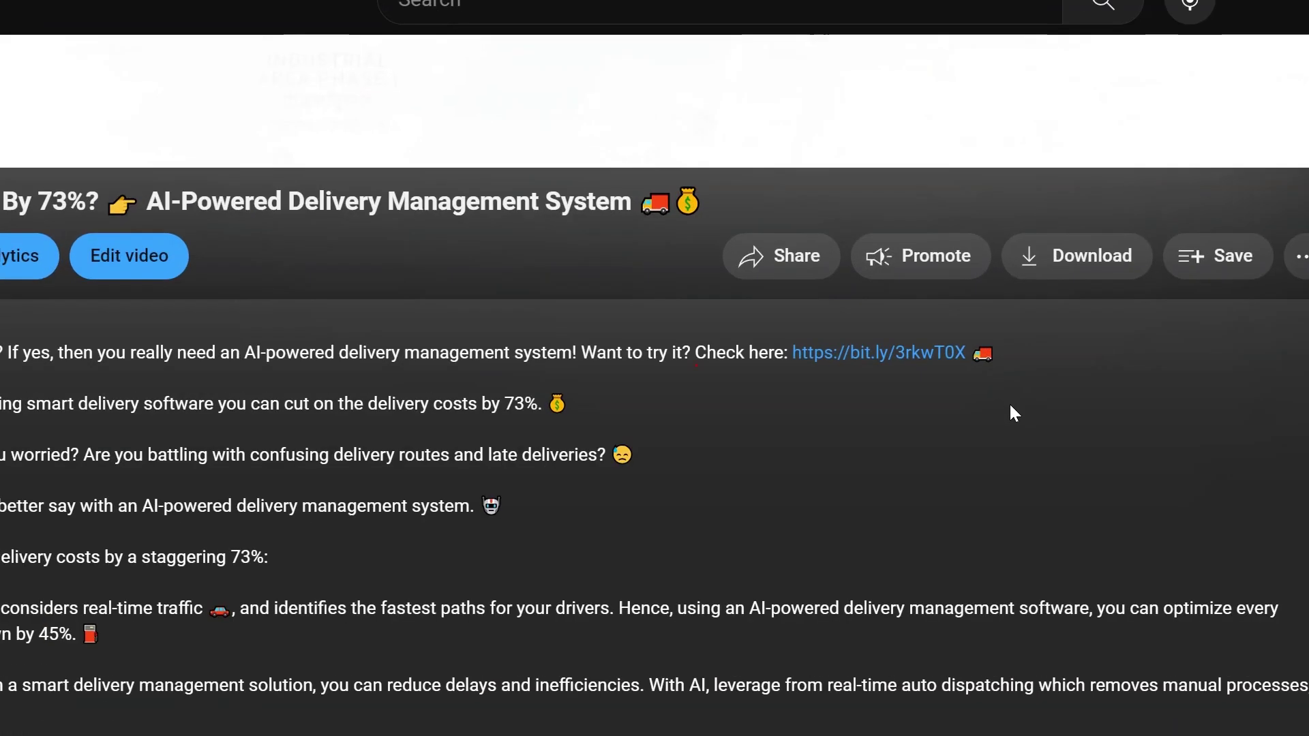